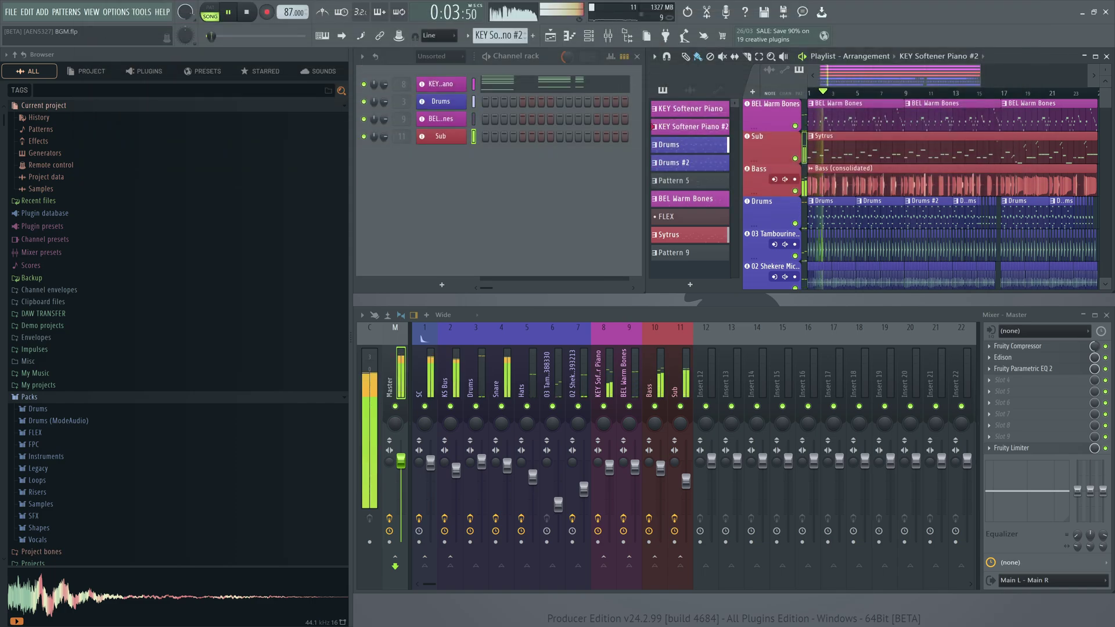
Open FL Studio's audio settings with F10 and list the DirectSound and ASIO output devices.
{"action": "key", "text": "F10"}
{"action": "left_click", "coordinate": [617, 191]}
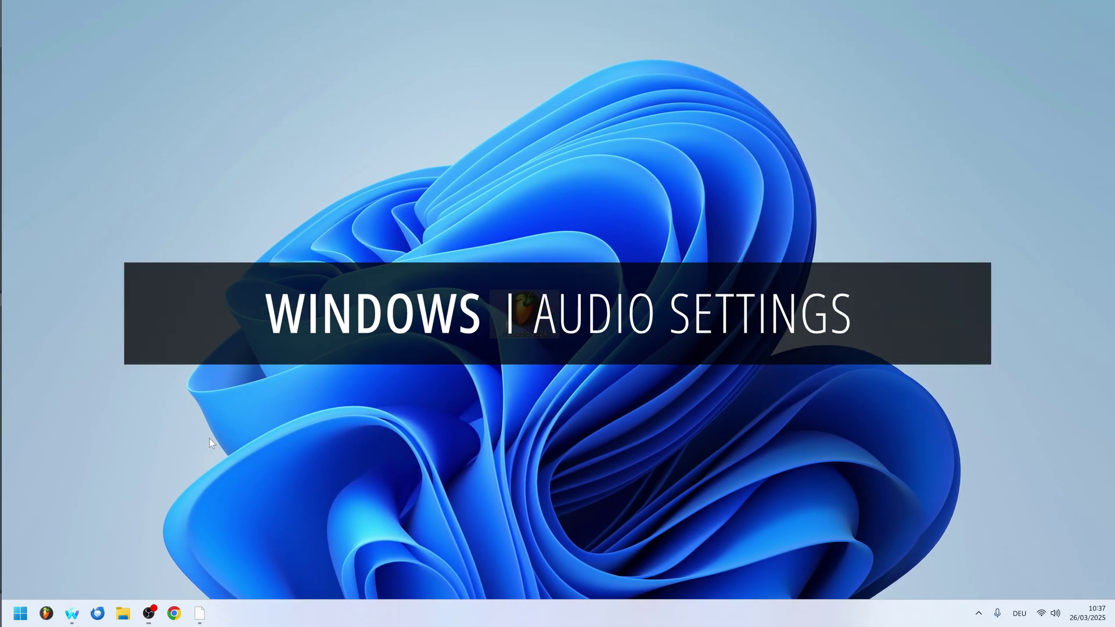
Open the Windows Sound settings page by searching 'sound se' from Start.
{"action": "key", "text": "super"}
{"action": "type", "text": "sound se"}
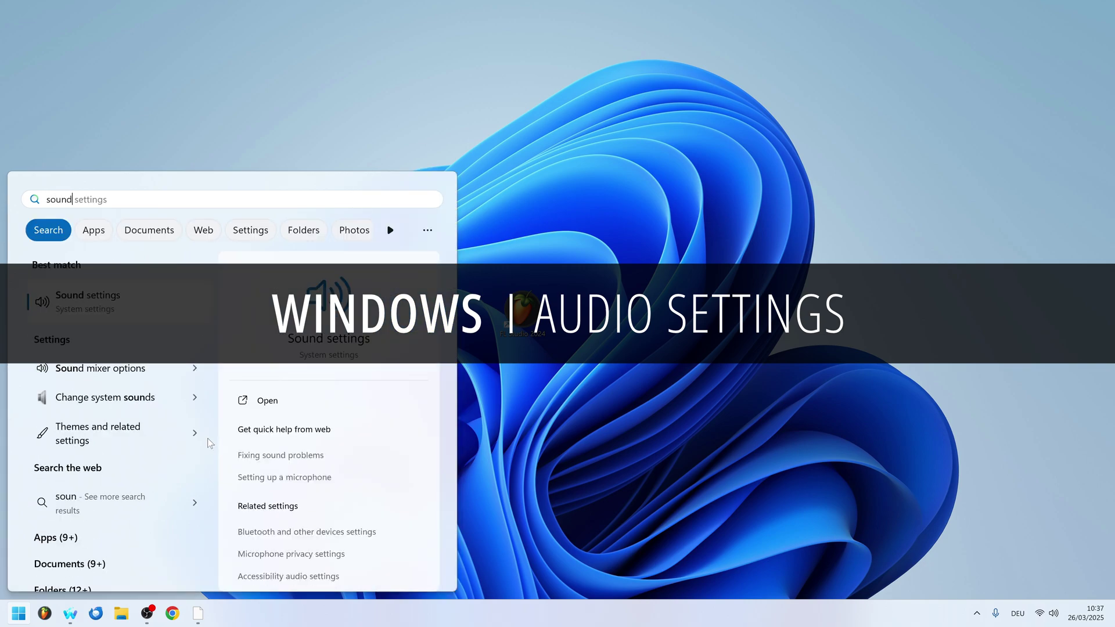
{"action": "left_click", "coordinate": [80, 303]}
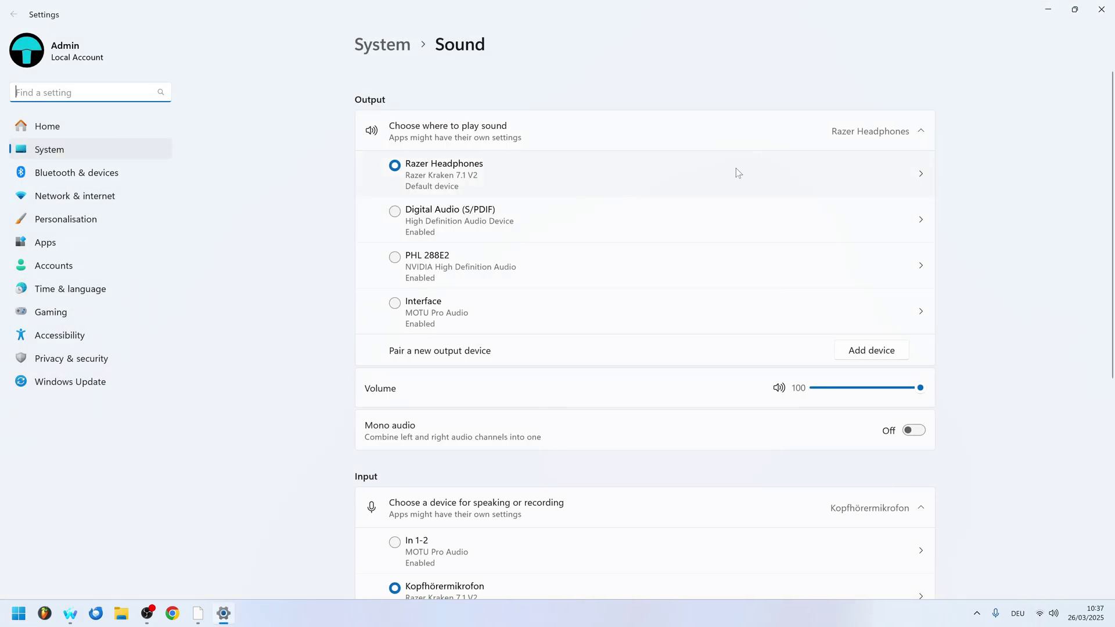
Review the Razer Headphones properties, toggle Mono audio on and back off, and scroll to Advanced.
{"action": "left_click", "coordinate": [923, 180]}
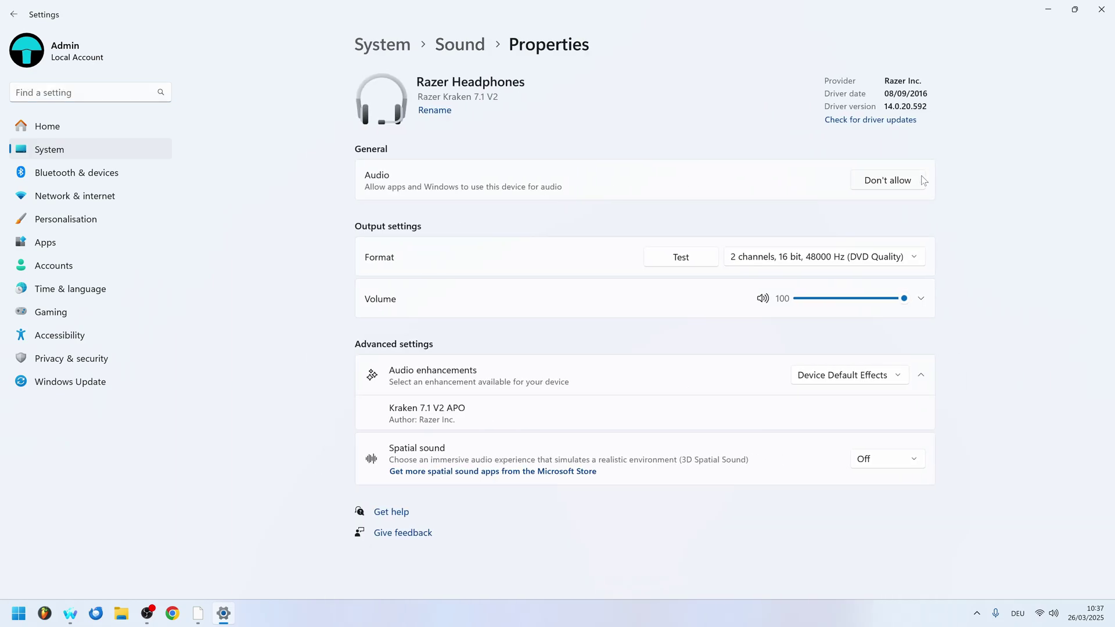
{"action": "left_click", "coordinate": [458, 46]}
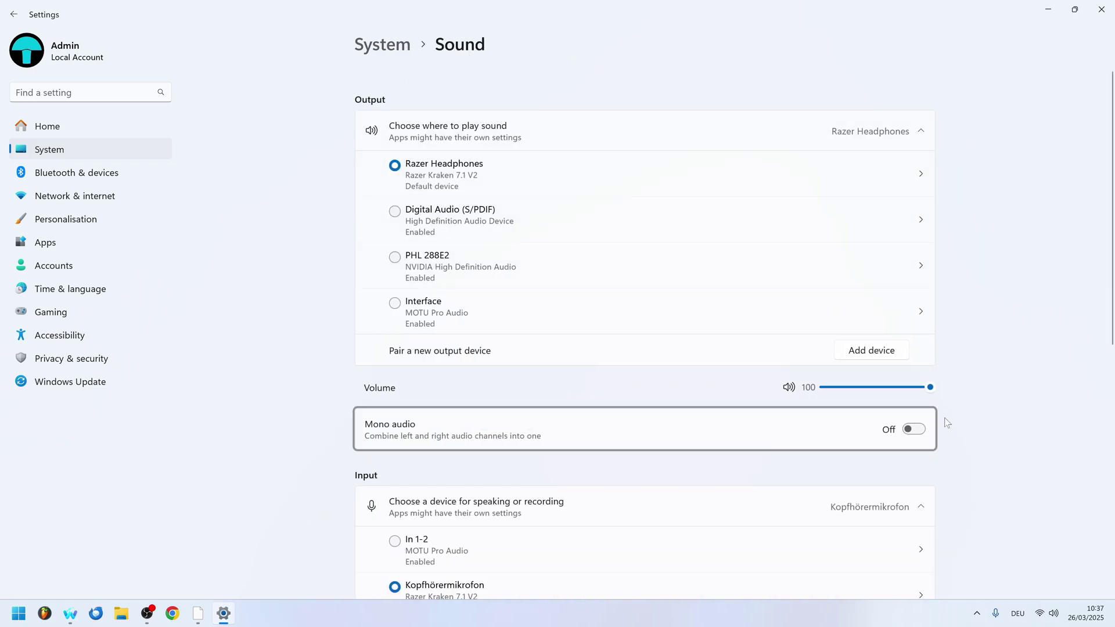
{"action": "left_click", "coordinate": [913, 429]}
{"action": "left_click", "coordinate": [913, 429]}
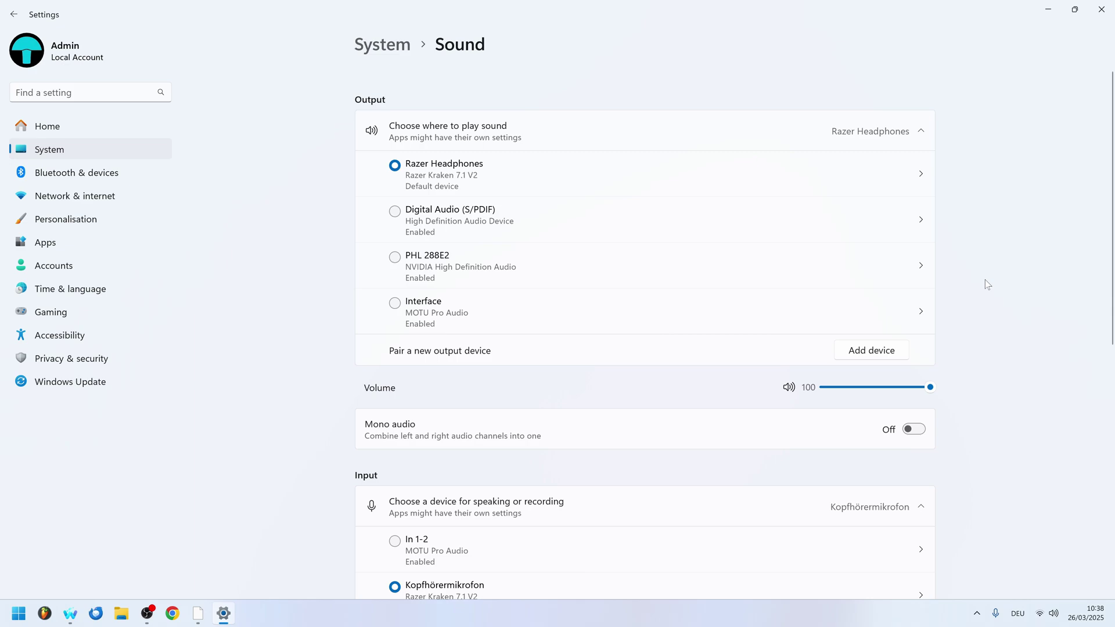
{"action": "scroll", "coordinate": [984, 279], "scroll_direction": "down", "scroll_amount": 5}
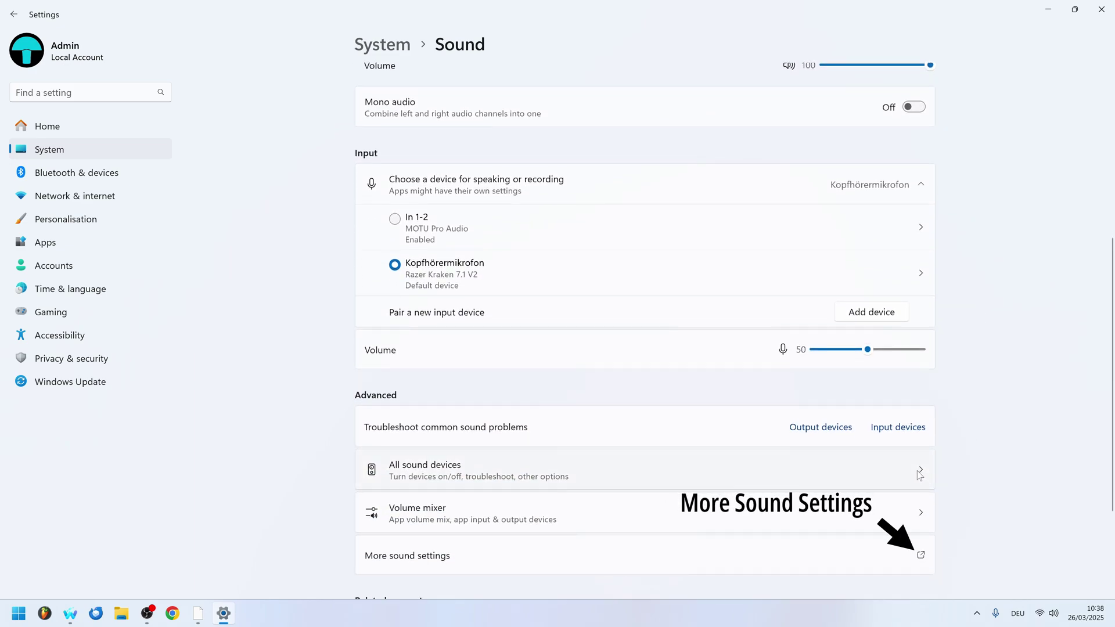
Open the classic Sound panel's Razer Headphones properties and check the 2 channel, 16 bit, 48000 Hz format.
{"action": "left_click", "coordinate": [922, 556]}
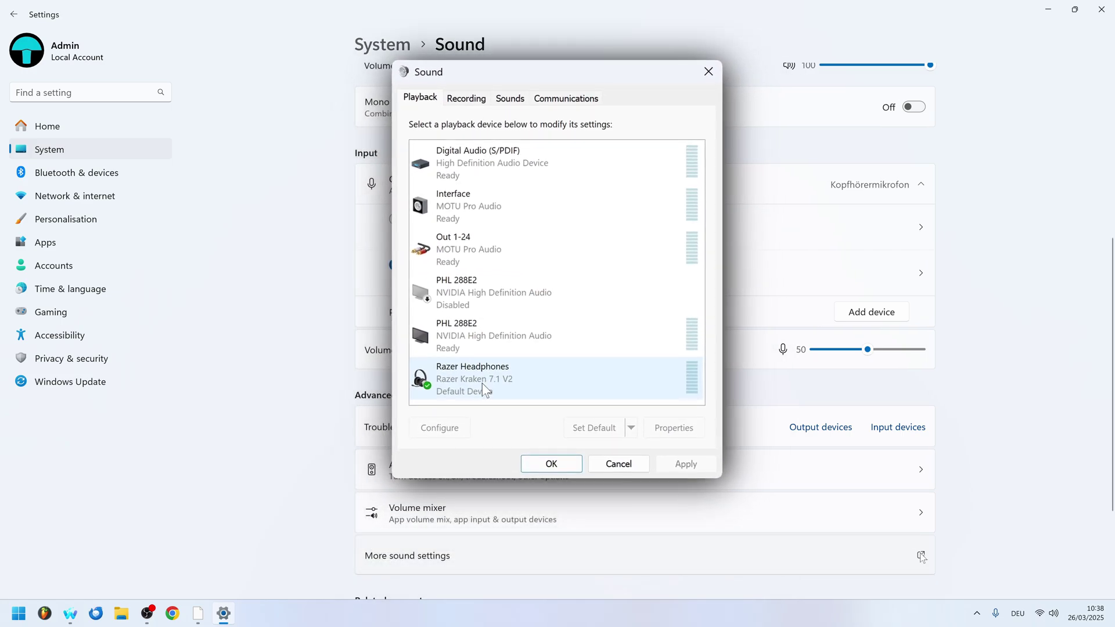
{"action": "right_click", "coordinate": [483, 378]}
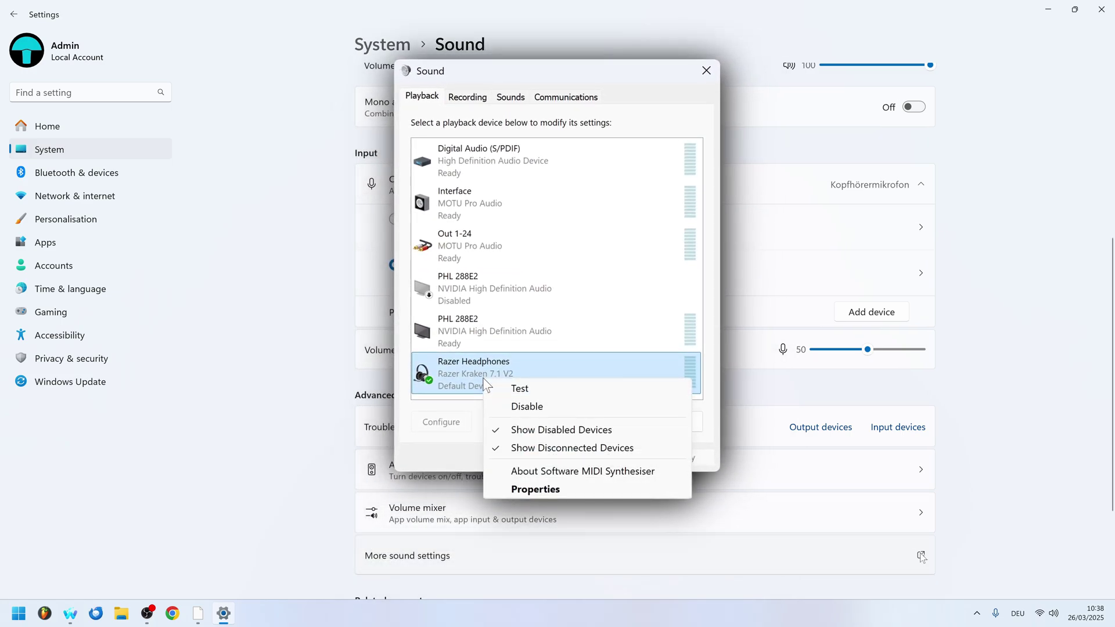
{"action": "left_click", "coordinate": [526, 490]}
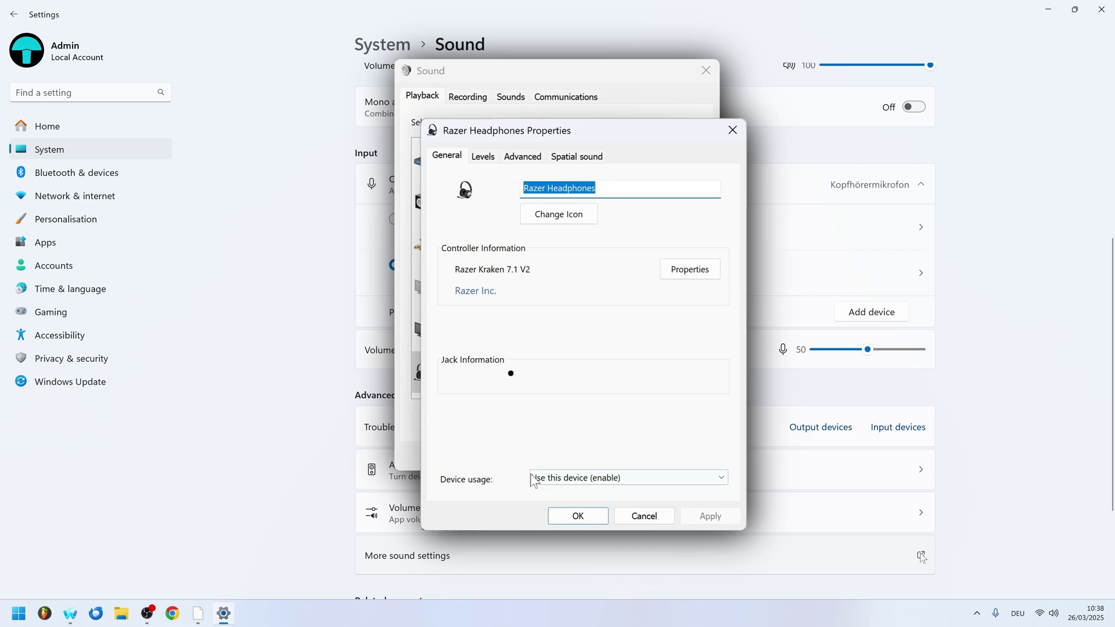
{"action": "left_click", "coordinate": [515, 159]}
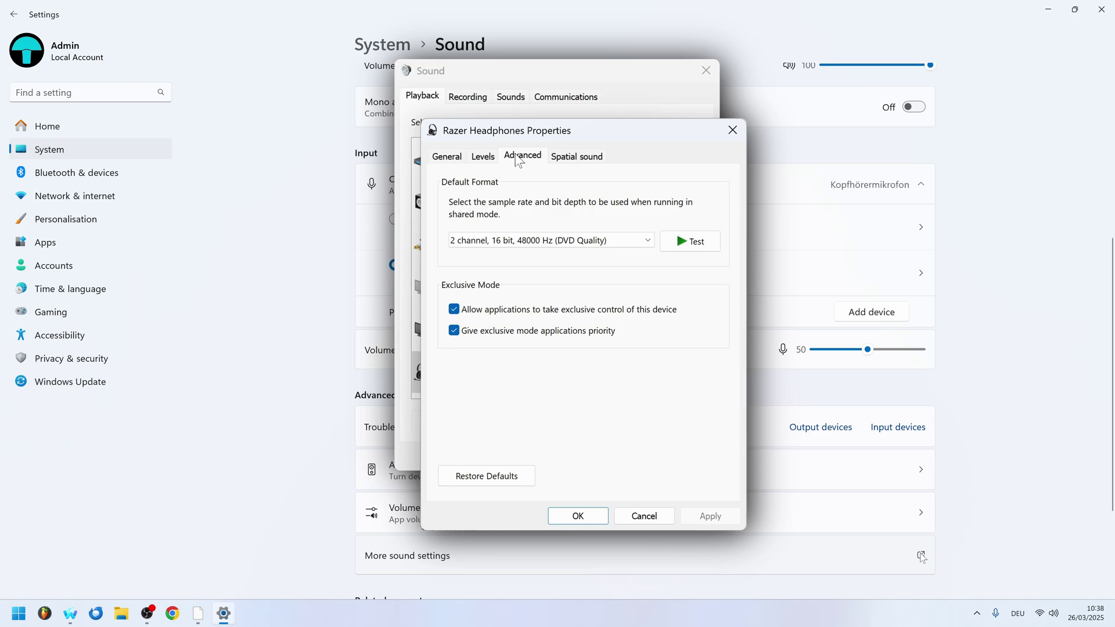
Keep Razer Headphones spatial sound Off, then review the Levels and Advanced format settings.
{"action": "left_click", "coordinate": [584, 163]}
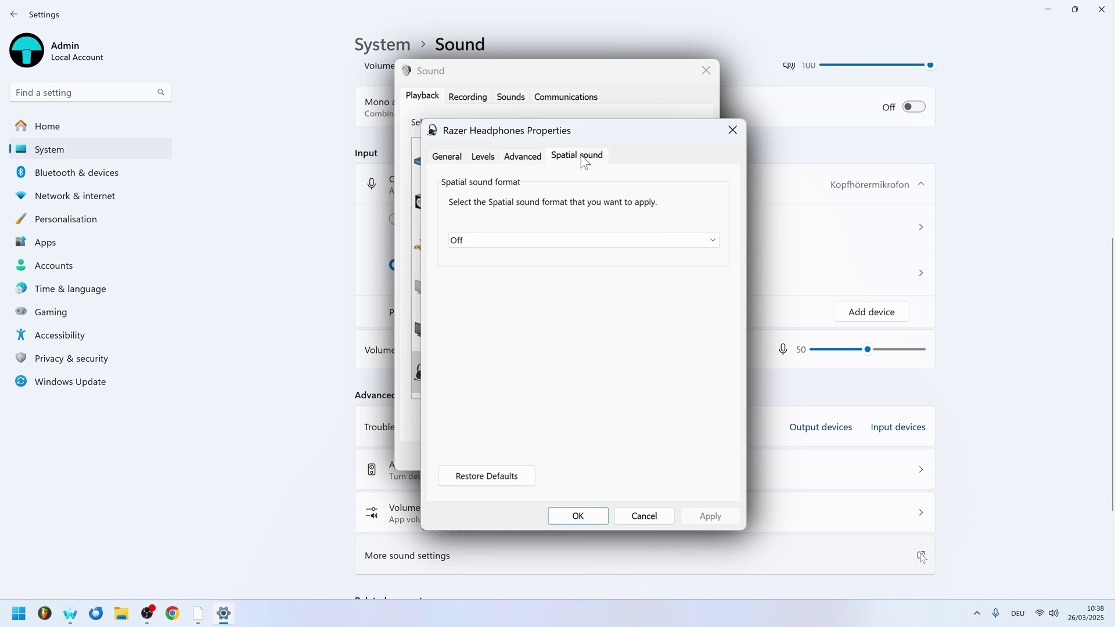
{"action": "left_click", "coordinate": [612, 242]}
{"action": "left_click", "coordinate": [612, 242]}
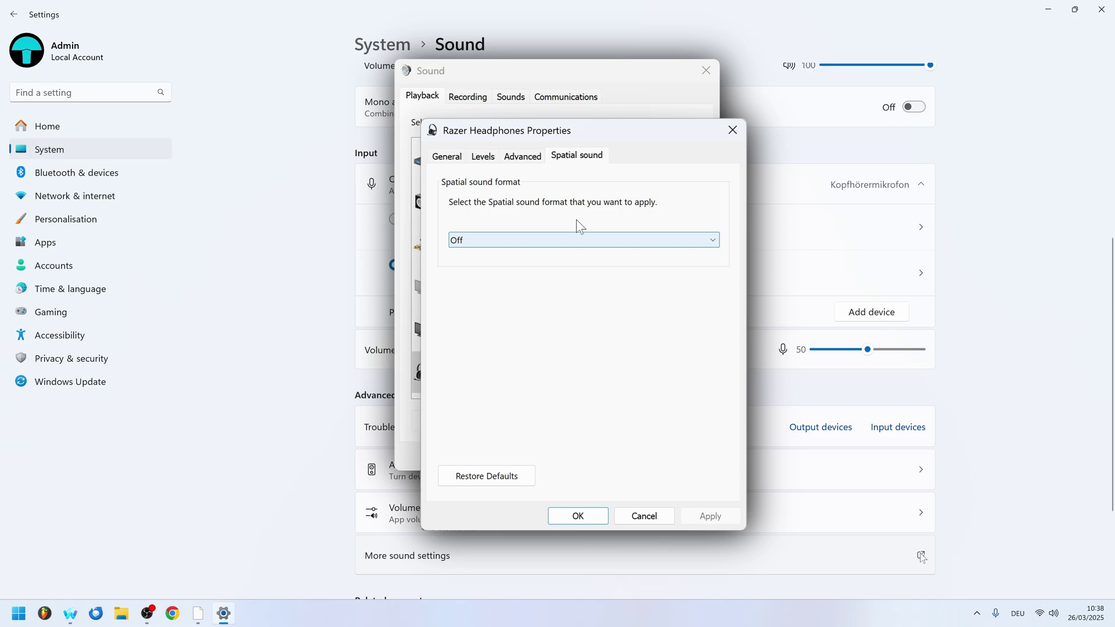
{"action": "left_click", "coordinate": [485, 158]}
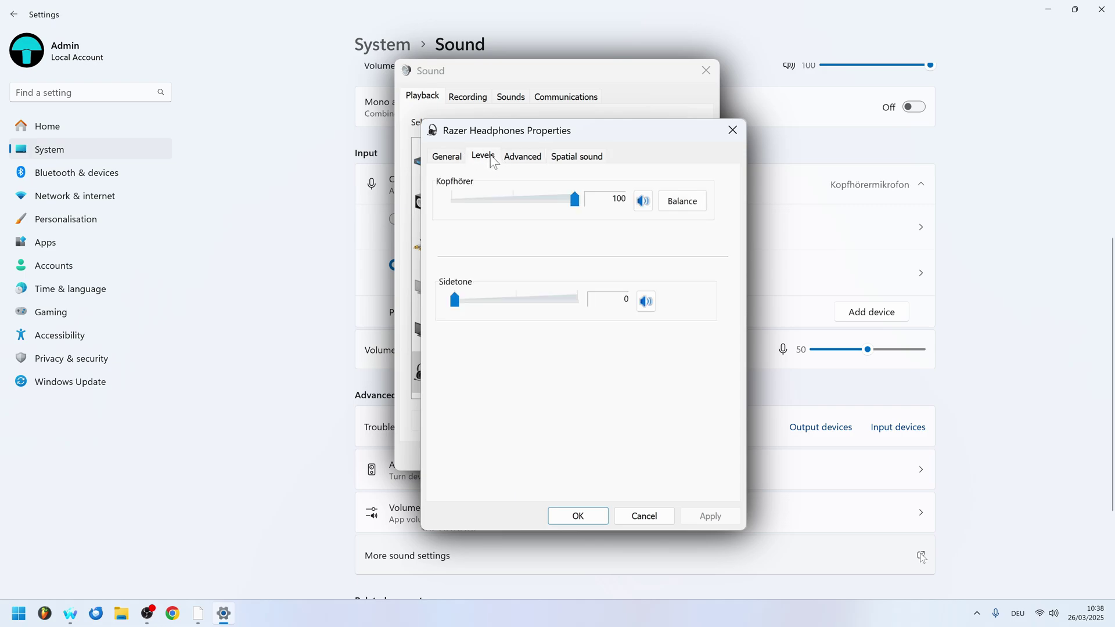
{"action": "left_click", "coordinate": [514, 158]}
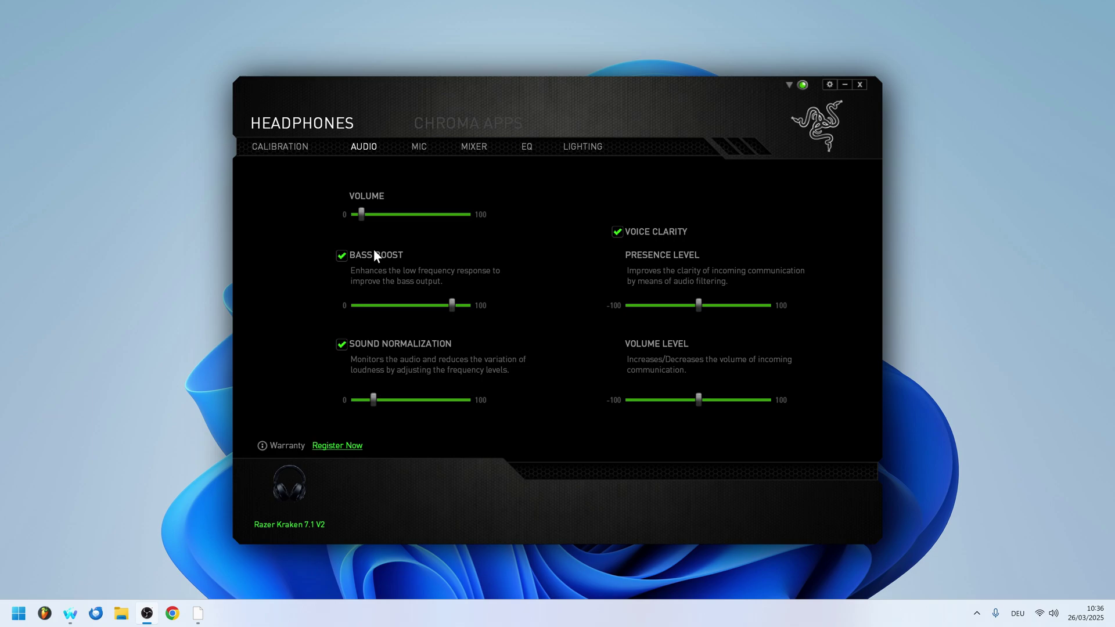
Turn off Bass Boost, Sound Normalization and Voice Clarity in Synapse, close it, and raise player volume to 90%.
{"action": "left_click", "coordinate": [374, 255]}
{"action": "left_click", "coordinate": [372, 343]}
{"action": "left_click", "coordinate": [655, 233]}
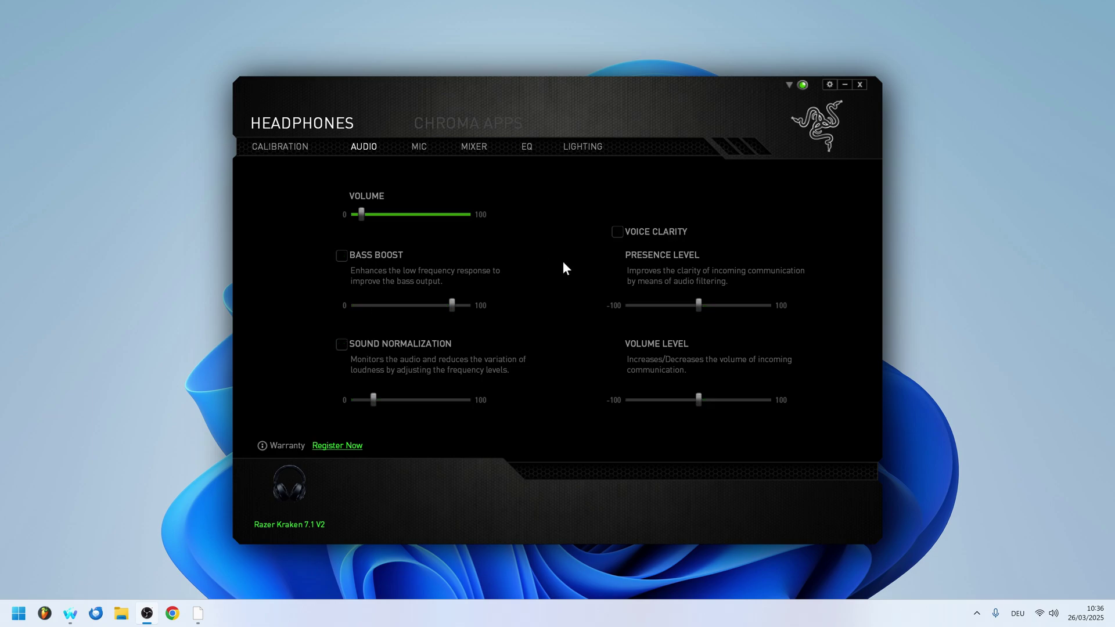
{"action": "left_click", "coordinate": [860, 84]}
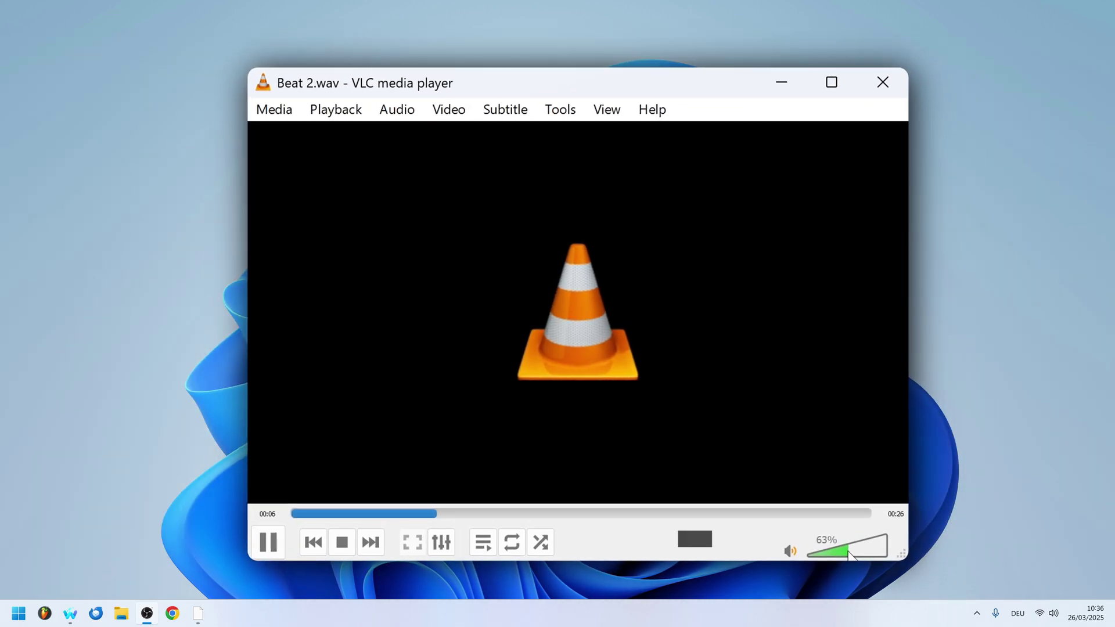
{"action": "left_click_drag", "start_coordinate": [846, 552], "coordinate": [879, 553]}
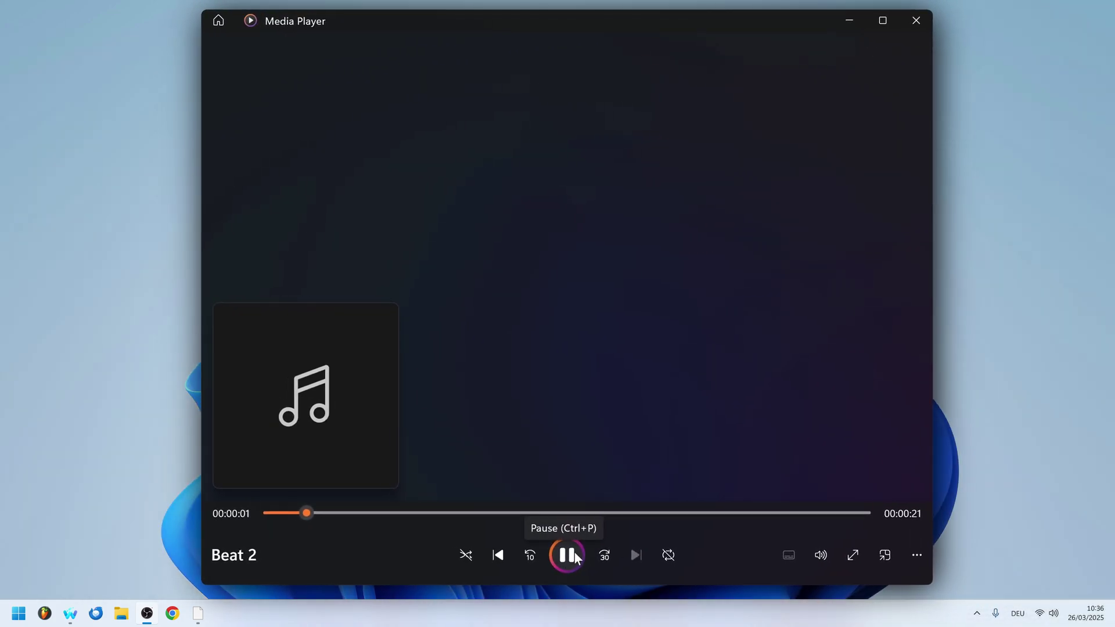
Switch Windows Media Player's equaliser from On to Off for Beat 2.
{"action": "right_click", "coordinate": [514, 303]}
{"action": "left_click", "coordinate": [564, 427]}
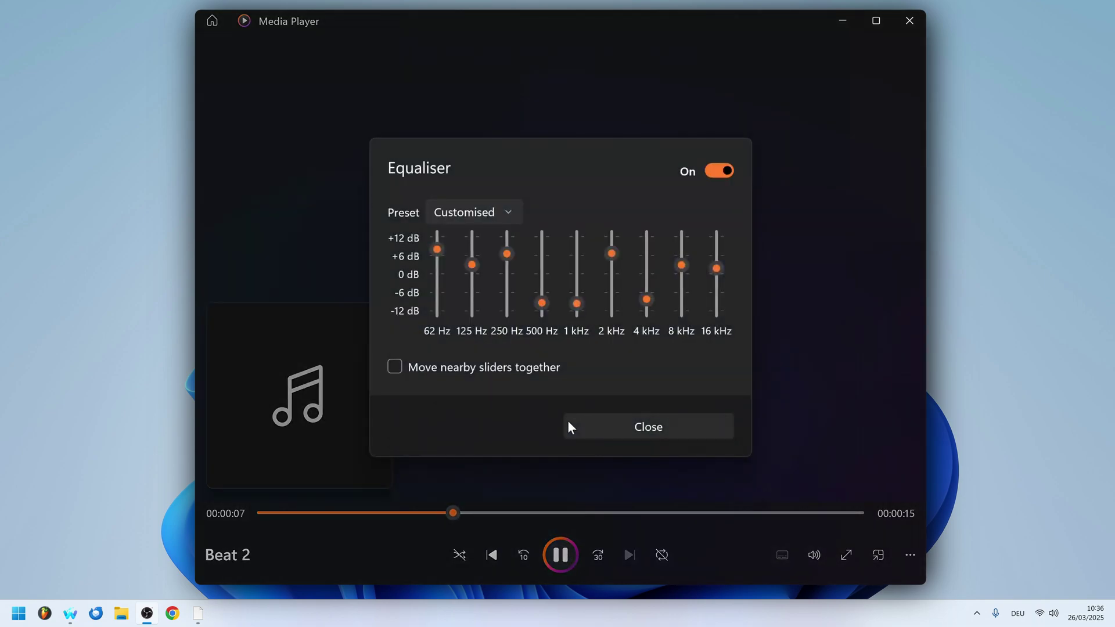
{"action": "left_click", "coordinate": [721, 170]}
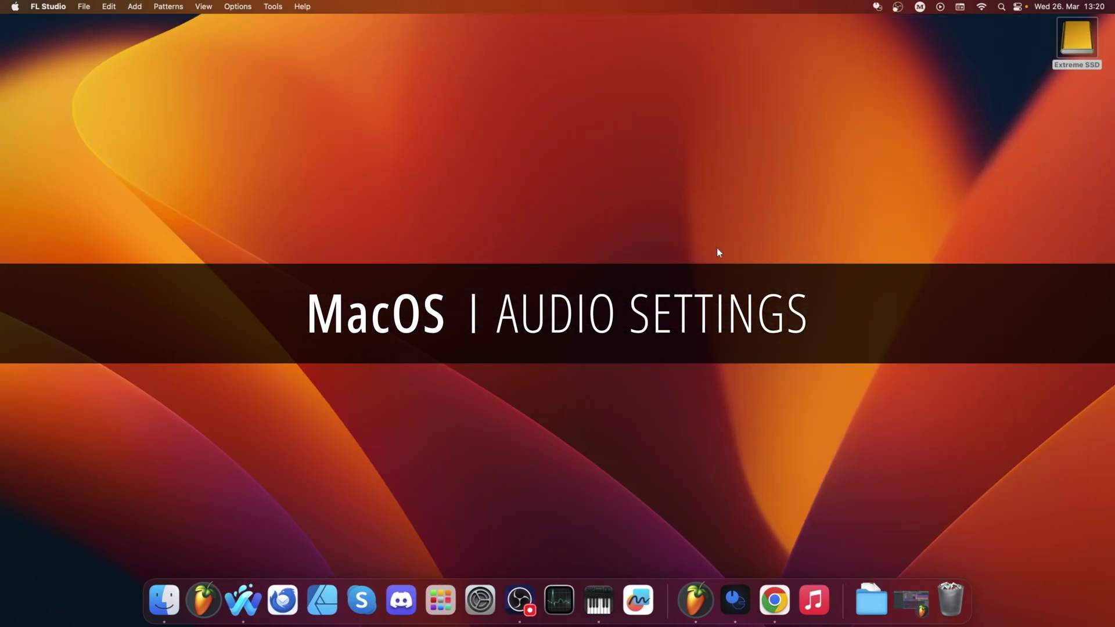
Launch macOS System Settings by searching 'sys' in Spotlight.
{"action": "key", "text": "super+space"}
{"action": "type", "text": "s"}
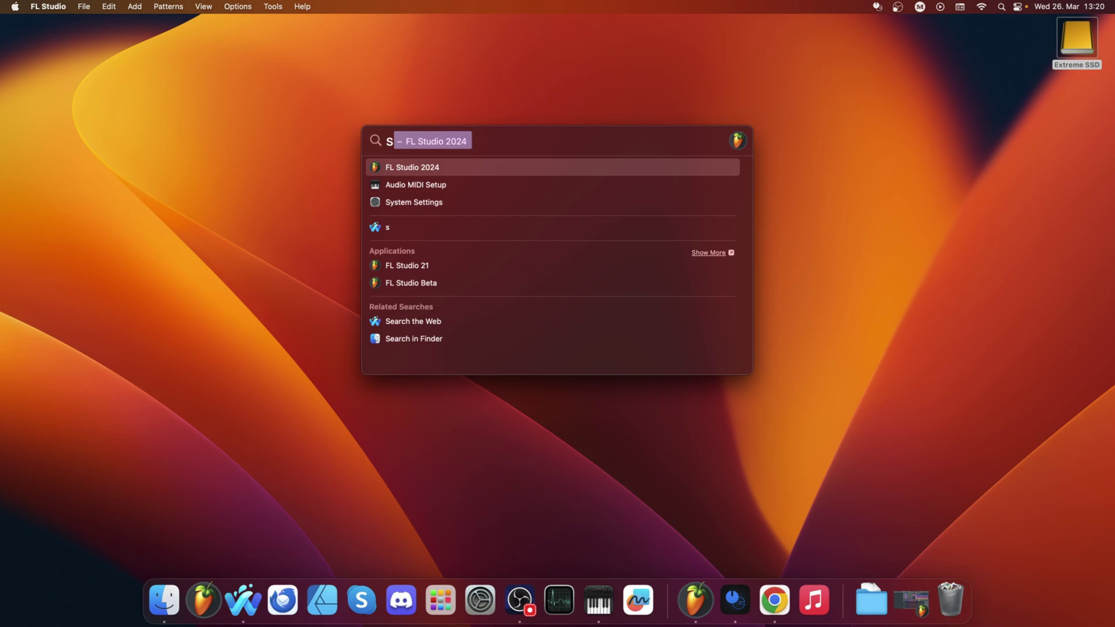
{"action": "type", "text": "ys"}
{"action": "key", "text": "Return"}
In Accessibility > Audio, raise the Background sounds volume to near maximum.
{"action": "left_click", "coordinate": [360, 410]}
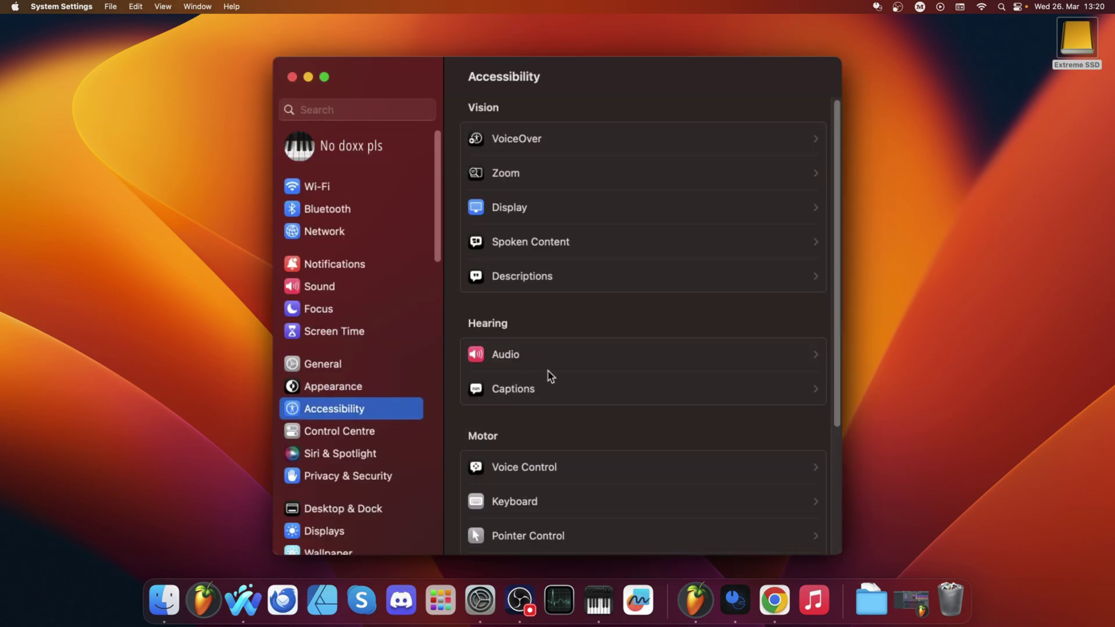
{"action": "left_click", "coordinate": [575, 364]}
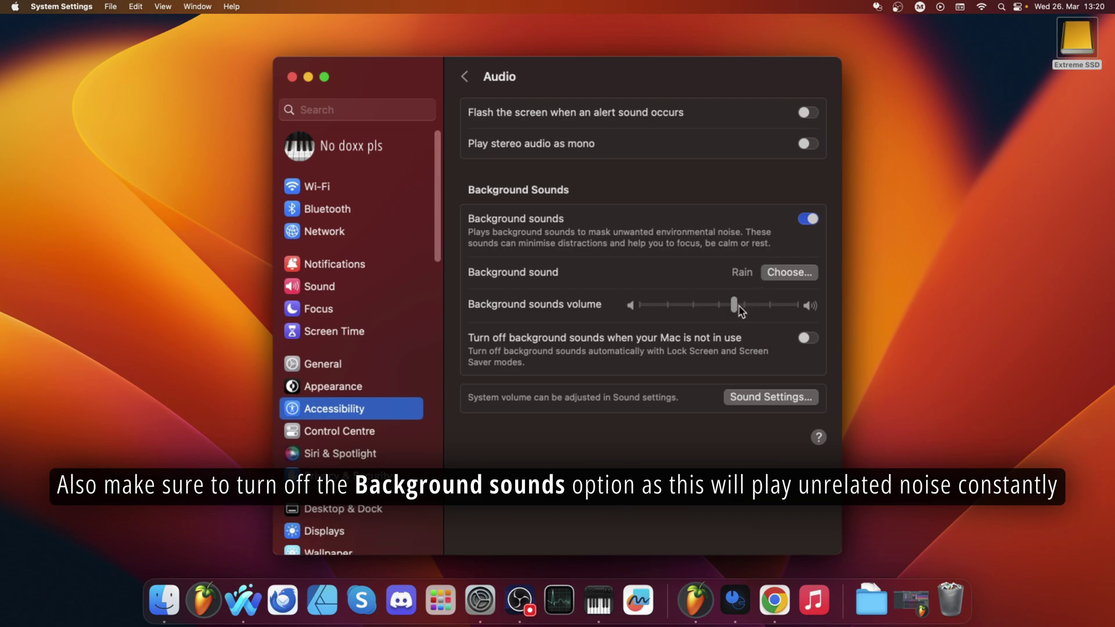
{"action": "left_click_drag", "start_coordinate": [739, 313], "coordinate": [802, 312]}
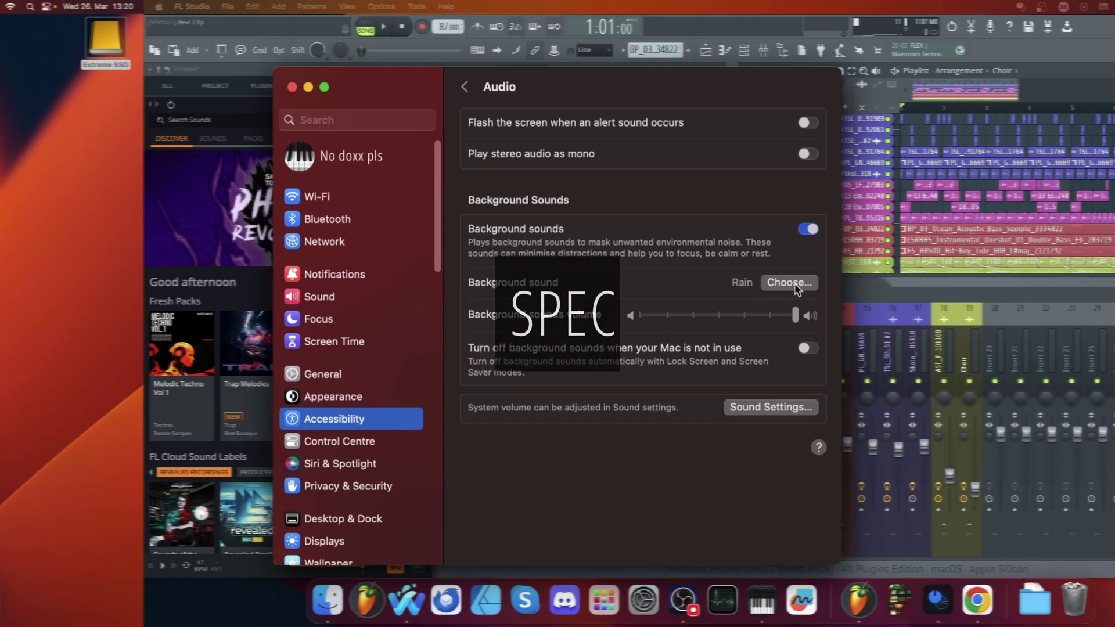
Start and stop FL Studio playback, then open the Music app's application menu.
{"action": "key", "text": "space"}
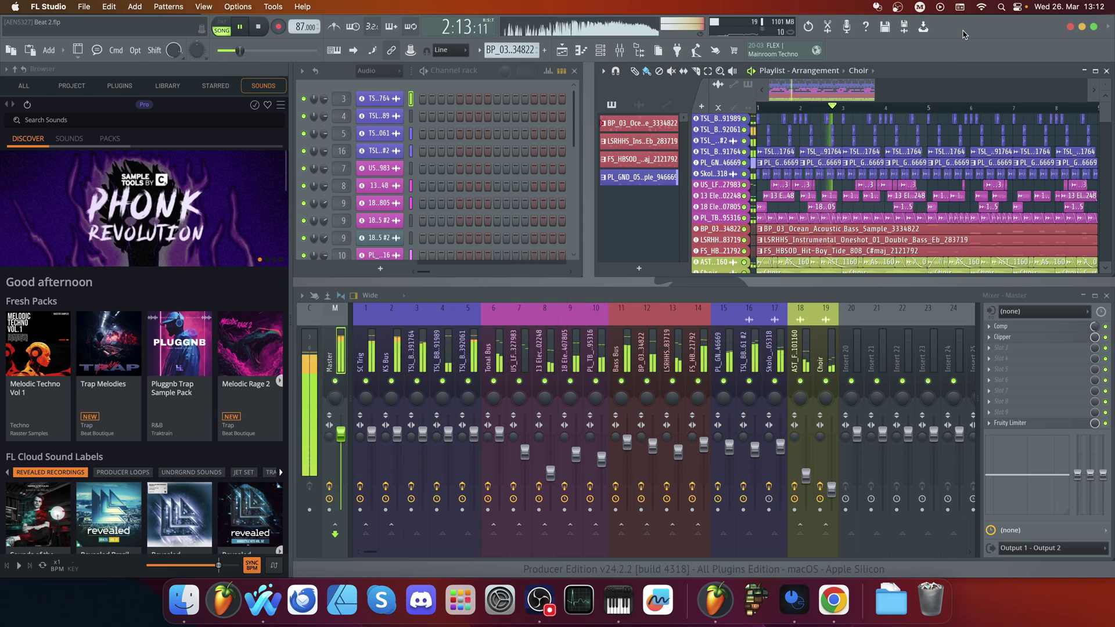
{"action": "key", "text": "XF86AudioPlay"}
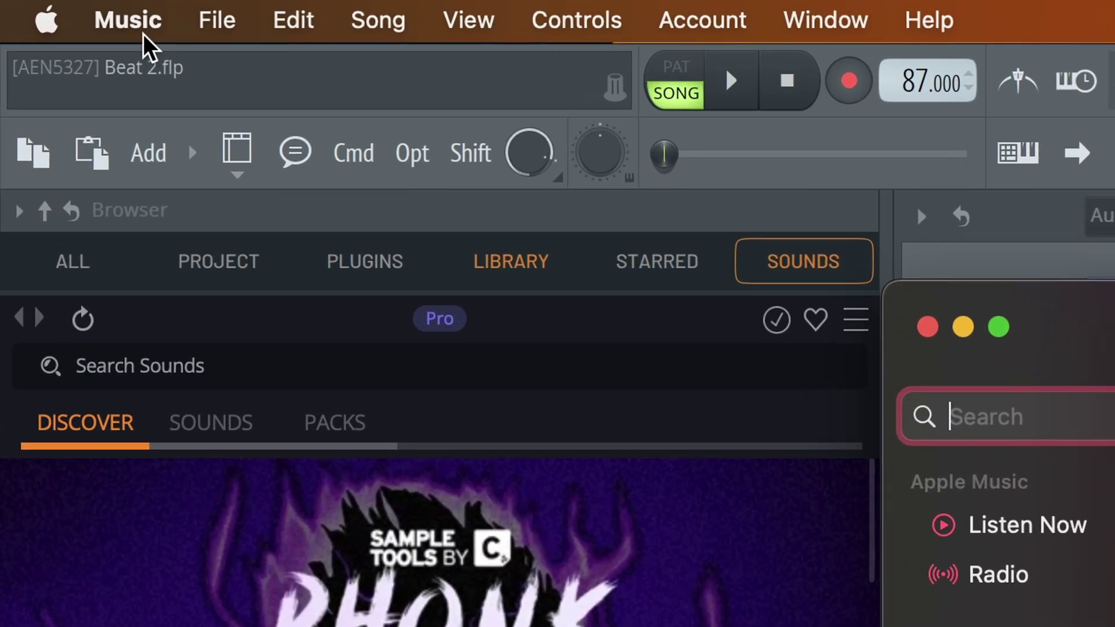
{"action": "left_click", "coordinate": [143, 33]}
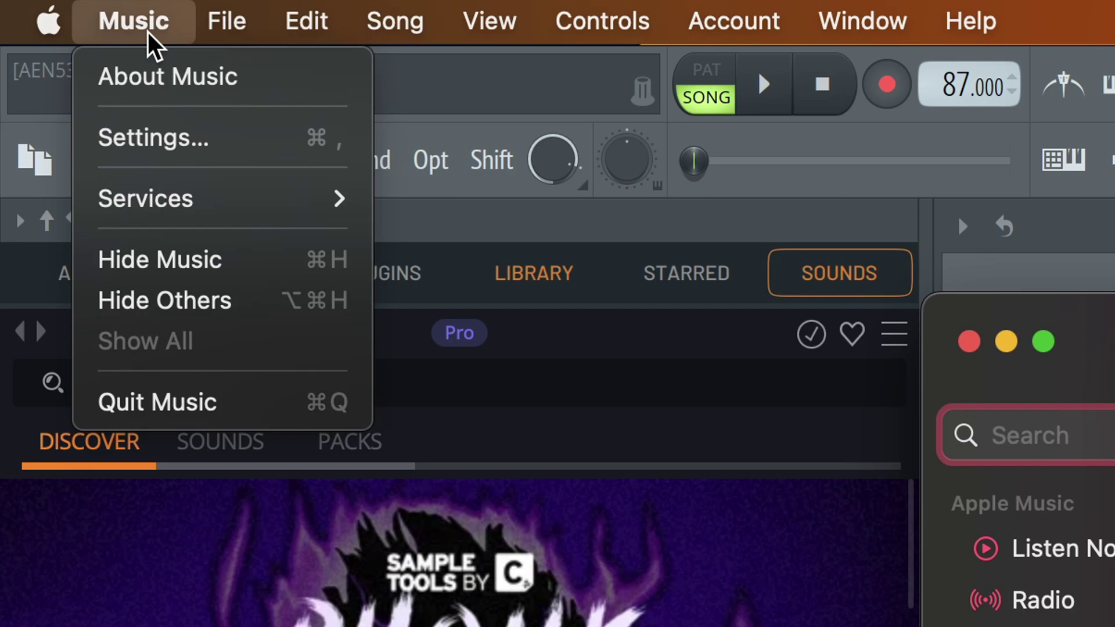
In Apple Music's Playback settings, turn off Sound Enhancer and Crossfade Songs, keeping Sound Check on.
{"action": "left_click", "coordinate": [173, 128]}
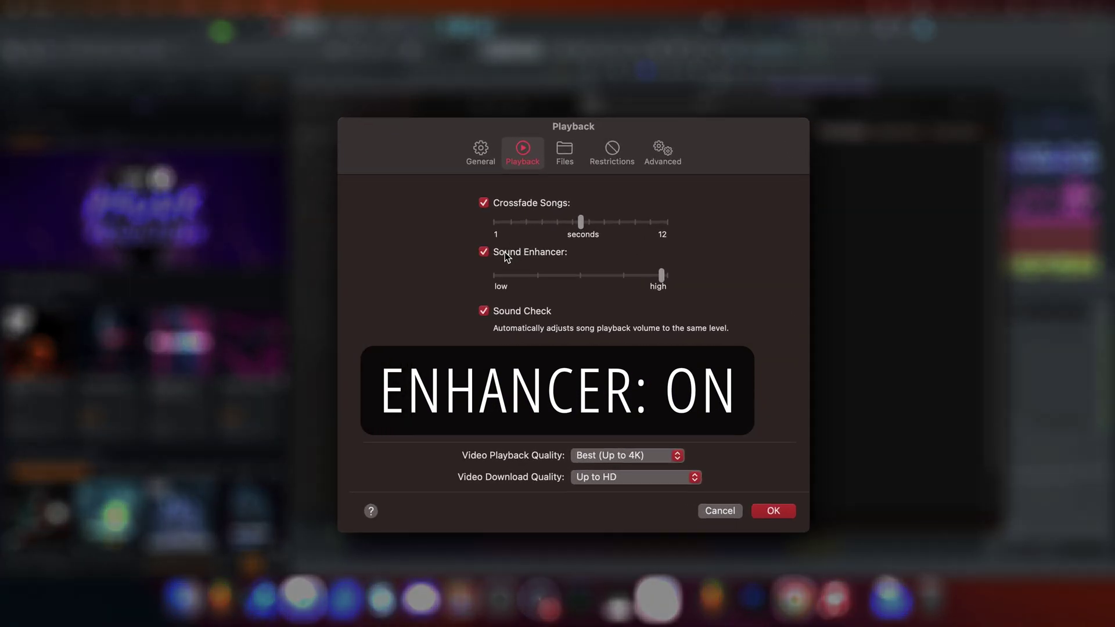
{"action": "left_click", "coordinate": [549, 277]}
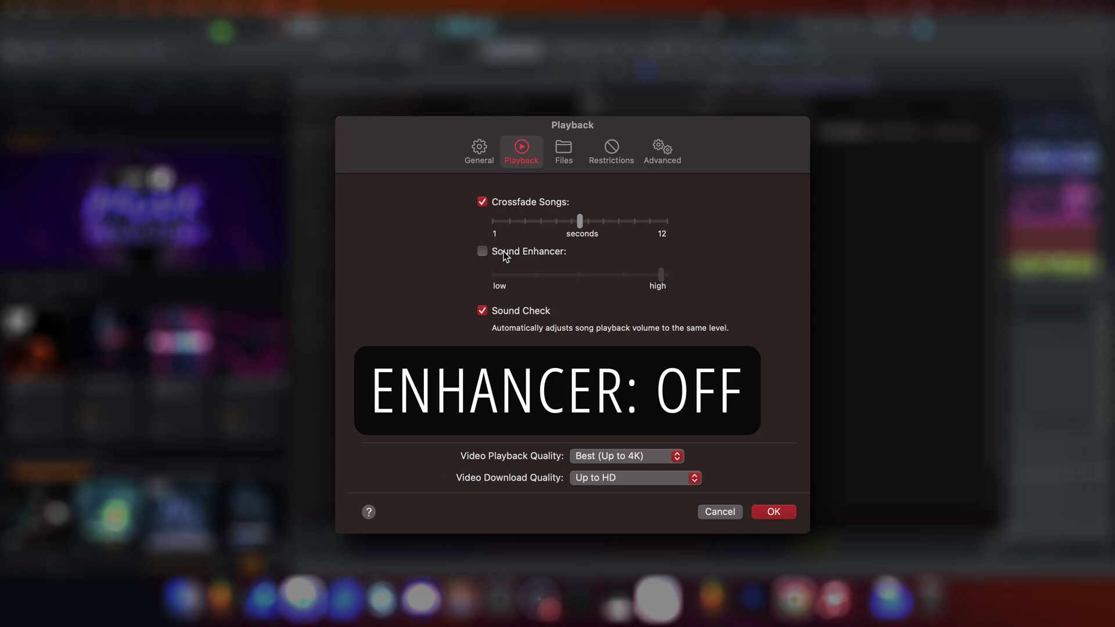
{"action": "left_click", "coordinate": [496, 314]}
{"action": "left_click", "coordinate": [530, 205]}
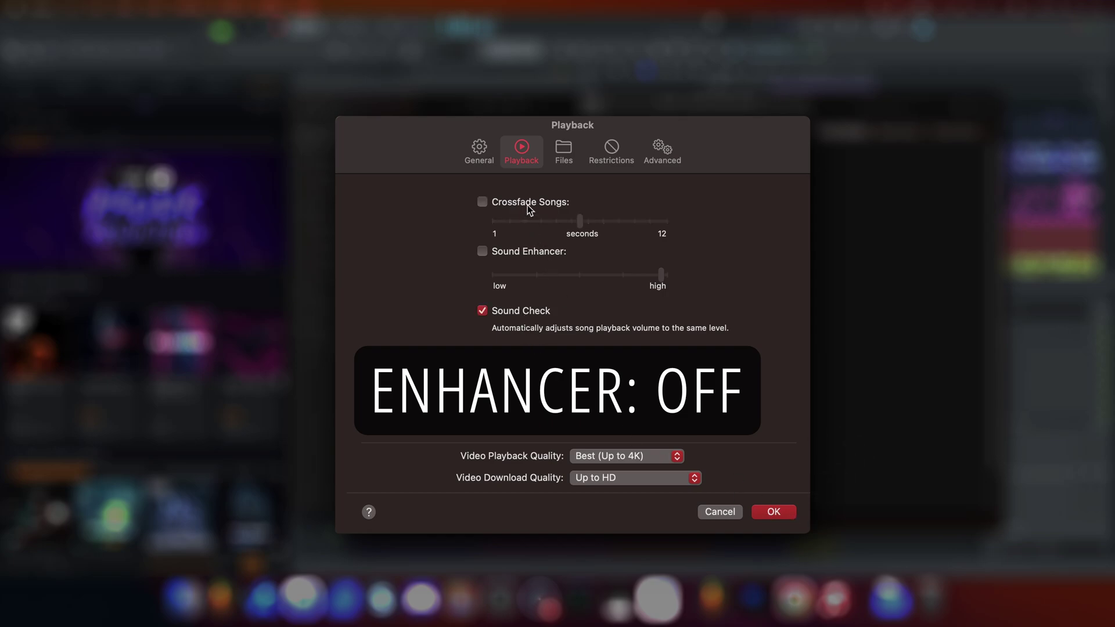